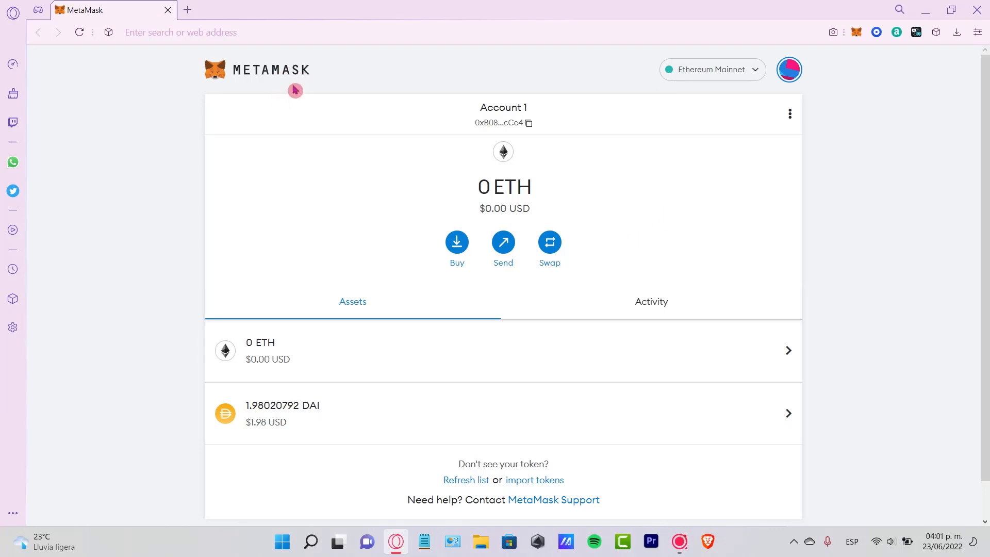
# - Start a swap of 3 USDT as the source token and search for TRX to receive
pyautogui.click(553, 246)
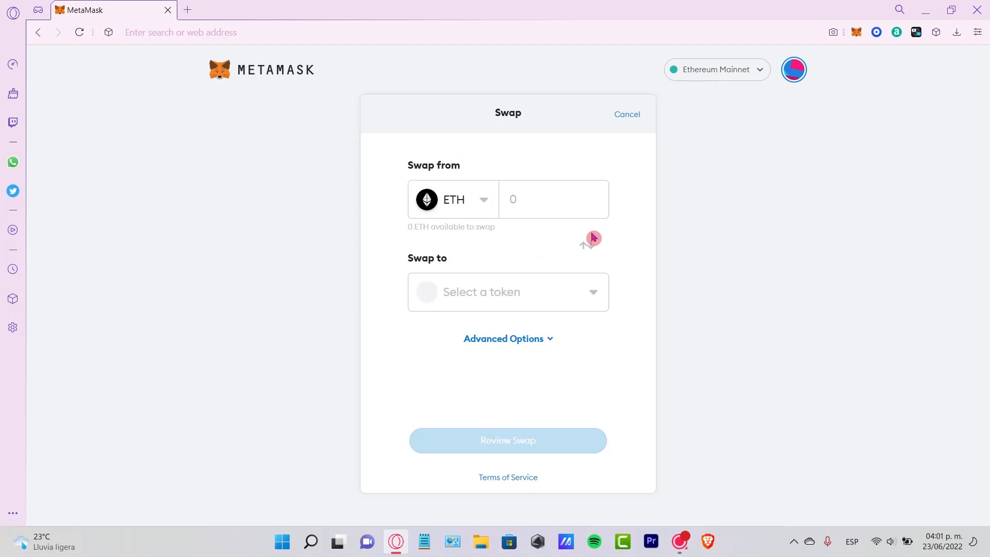
pyautogui.click(584, 209)
pyautogui.click(747, 73)
pyautogui.click(470, 205)
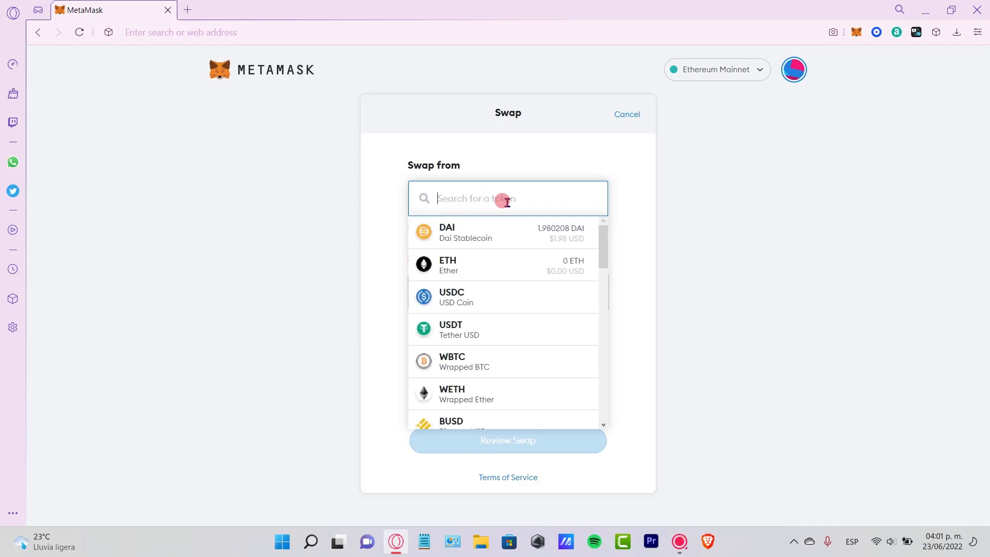
pyautogui.write('usdt')
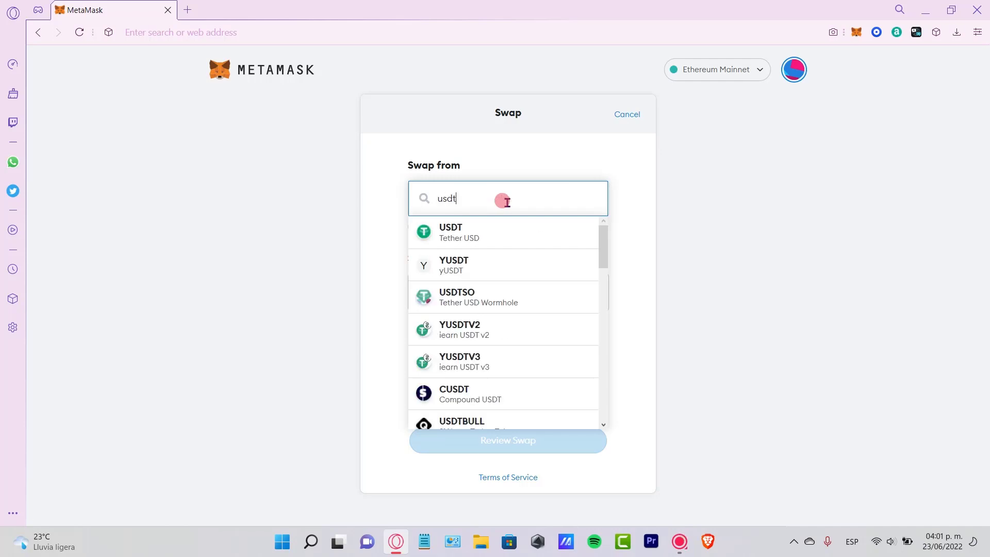
pyautogui.click(500, 230)
pyautogui.write('3')
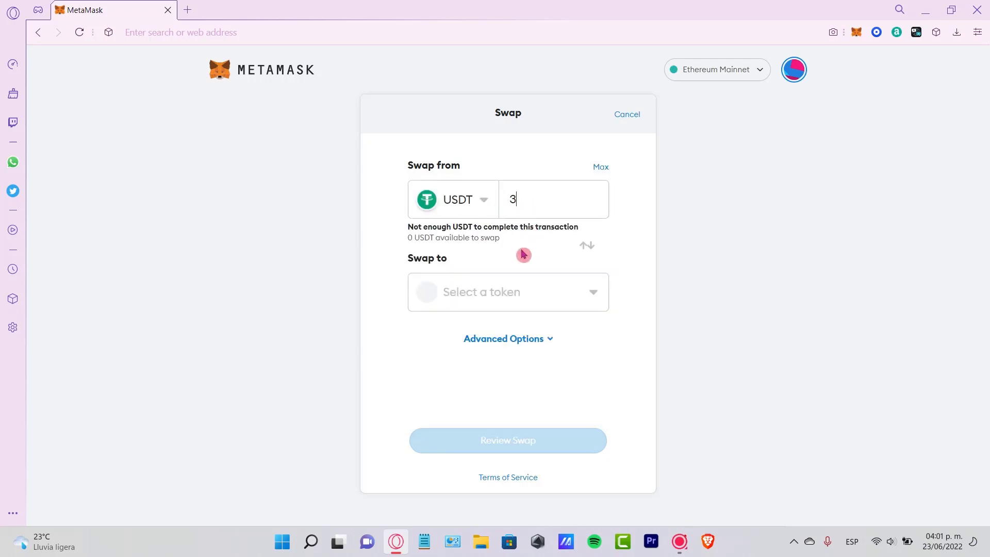
pyautogui.click(519, 293)
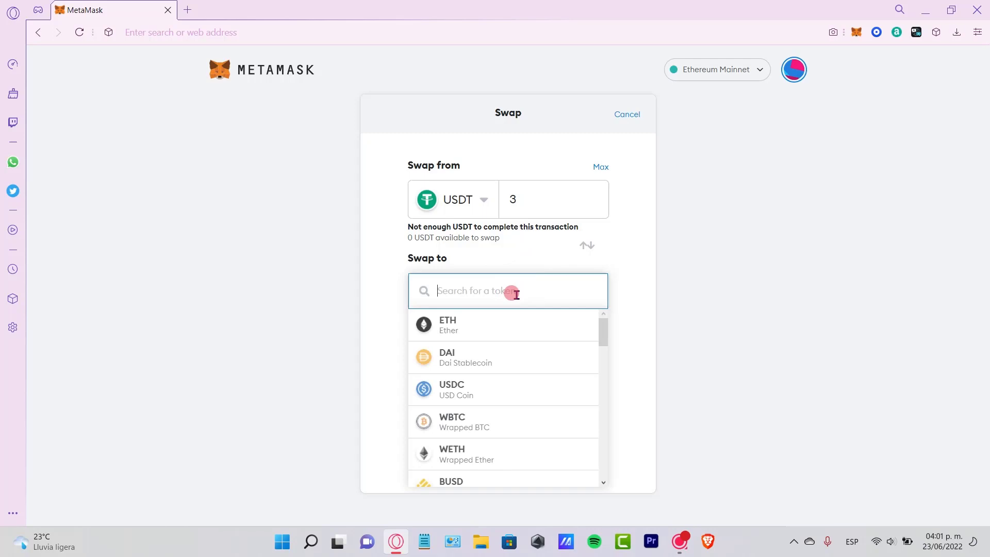
pyautogui.write('t')
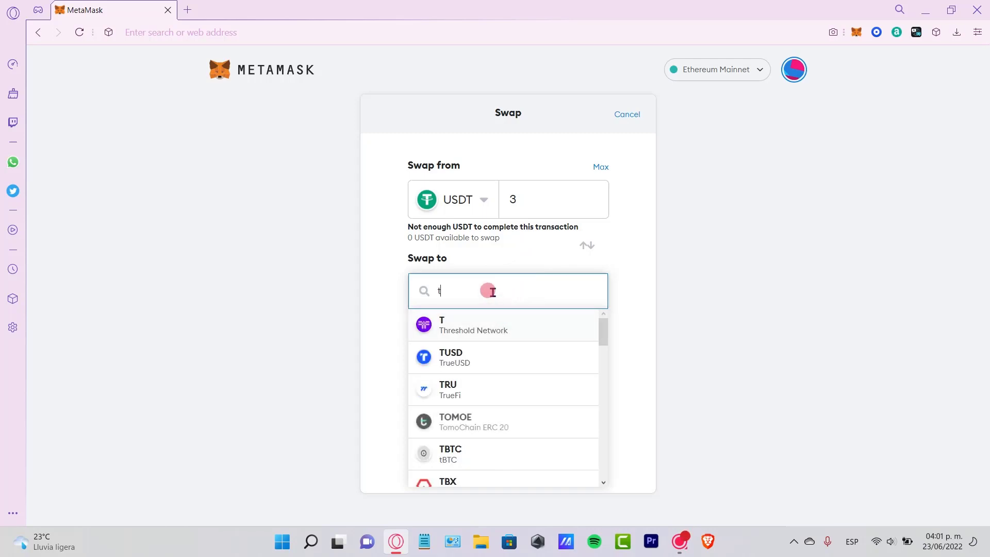
pyautogui.write('rx')
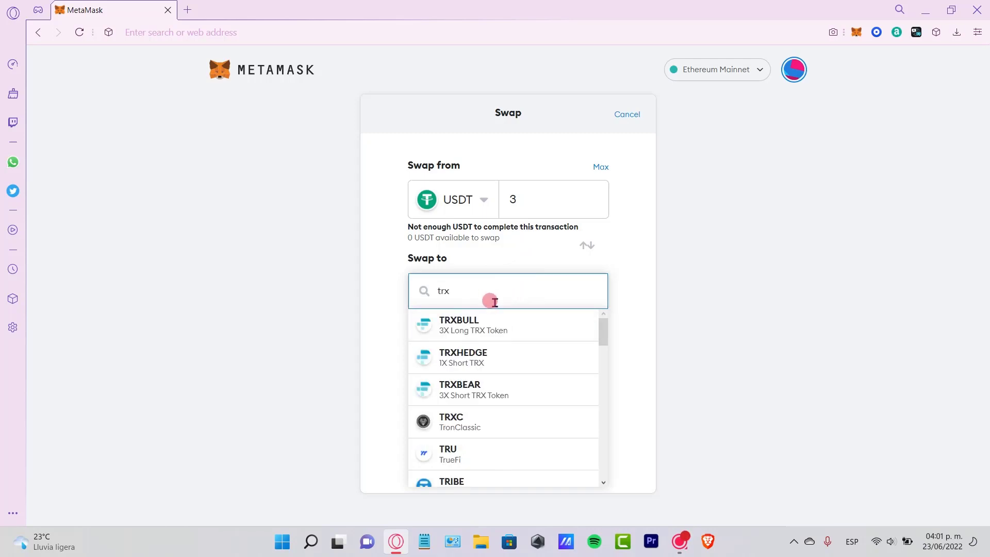
pyautogui.moveTo(603, 331); pyautogui.dragTo(611, 371)
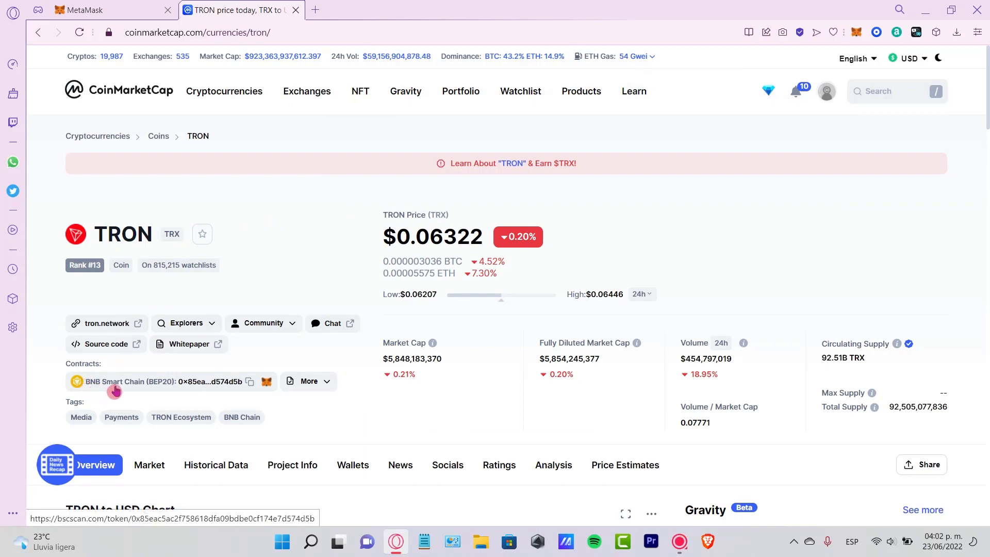
# - Return to the MetaMask swap and dismiss the TRX receiving-token search list
pyautogui.click(155, 10)
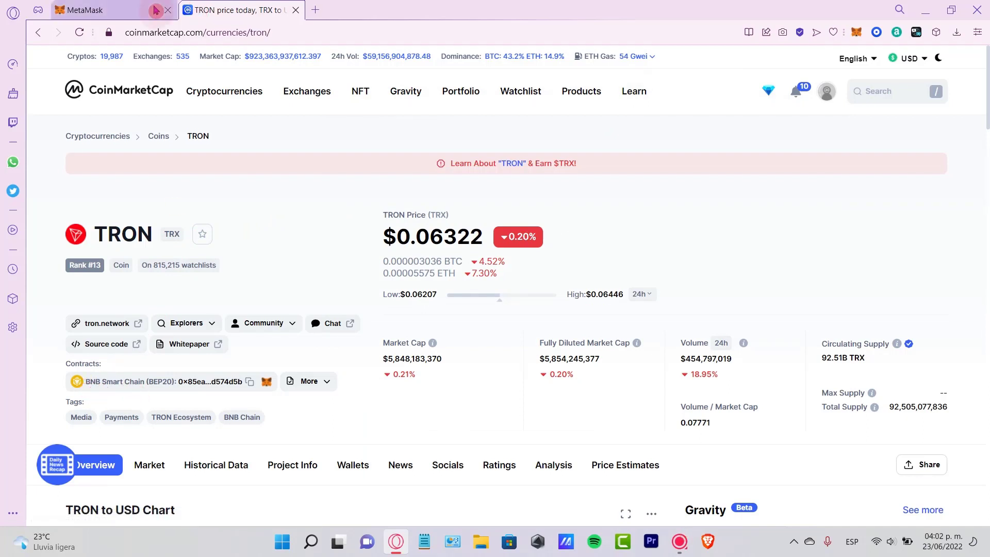
pyautogui.click(453, 204)
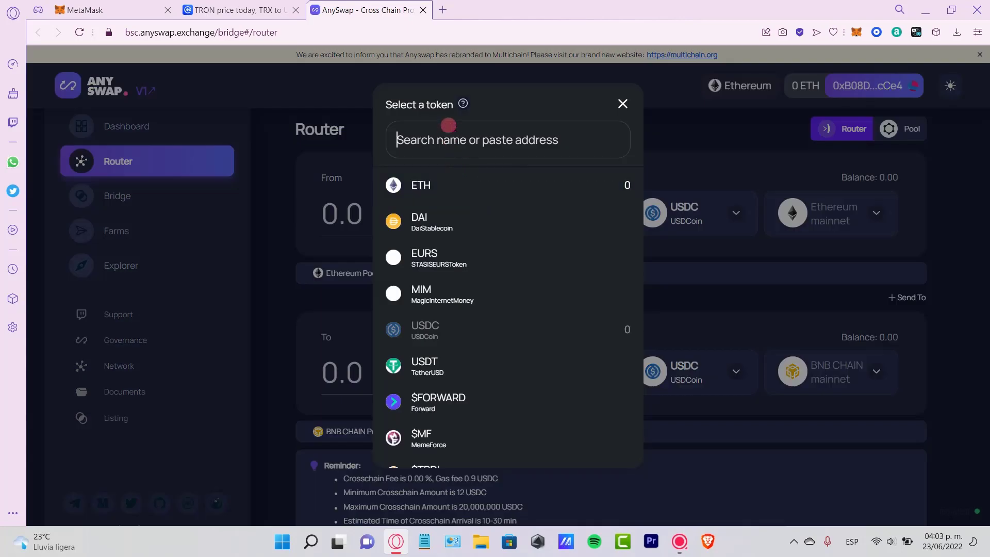
# - In AnySwap Router, pick USDT for 23 and keep BNB CHAIN mainnet as destination
pyautogui.click(446, 368)
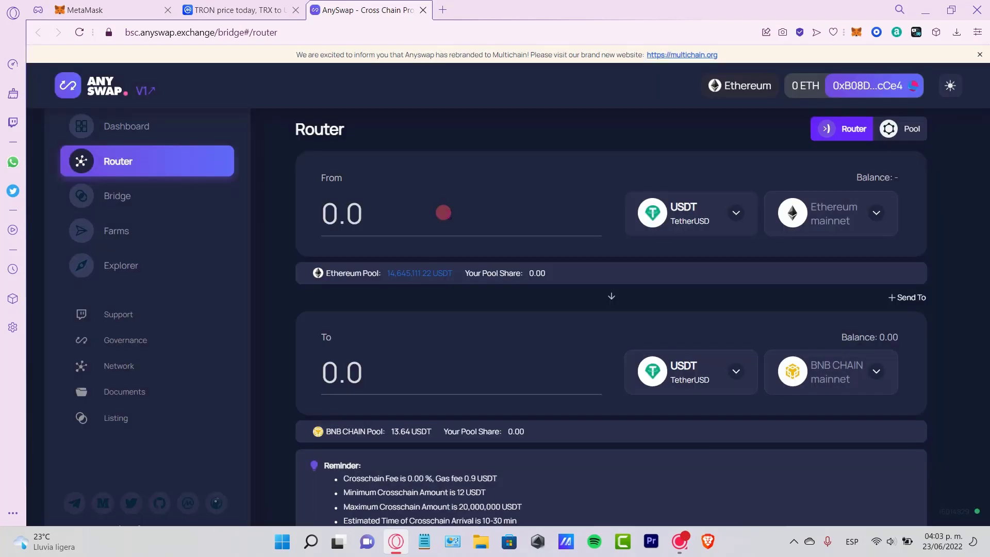
pyautogui.write('2')
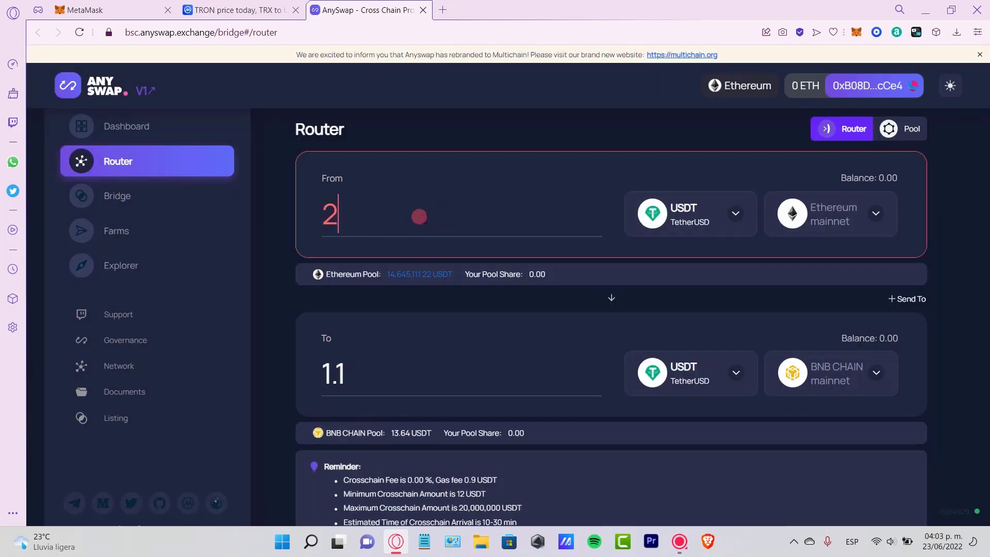
pyautogui.write('3')
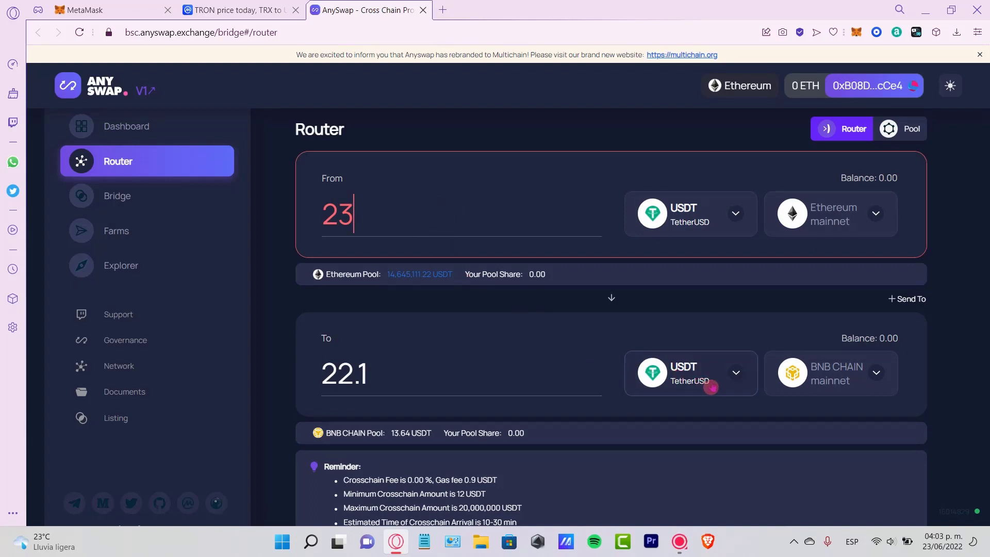
pyautogui.click(862, 383)
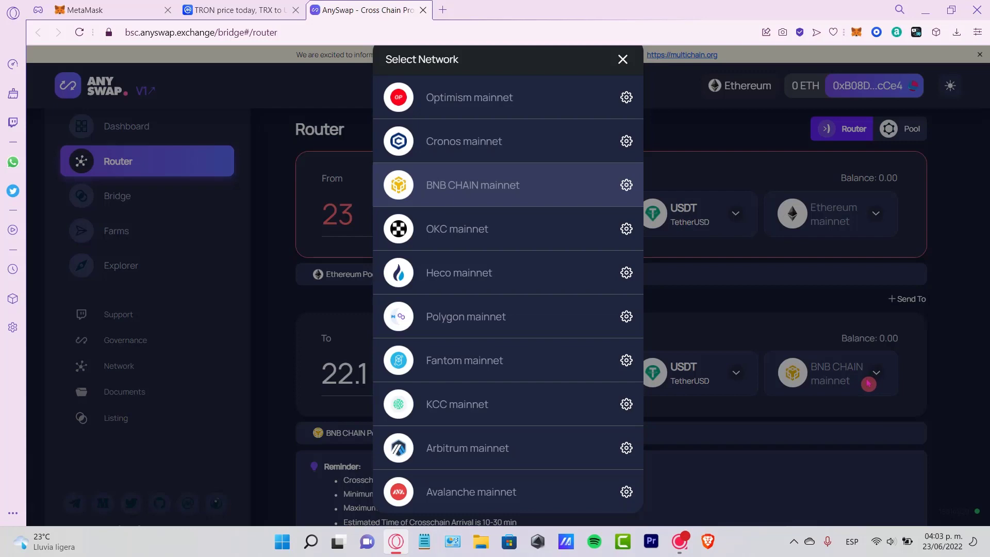
pyautogui.click(623, 59)
pyautogui.scroll(-1, 827, 193)
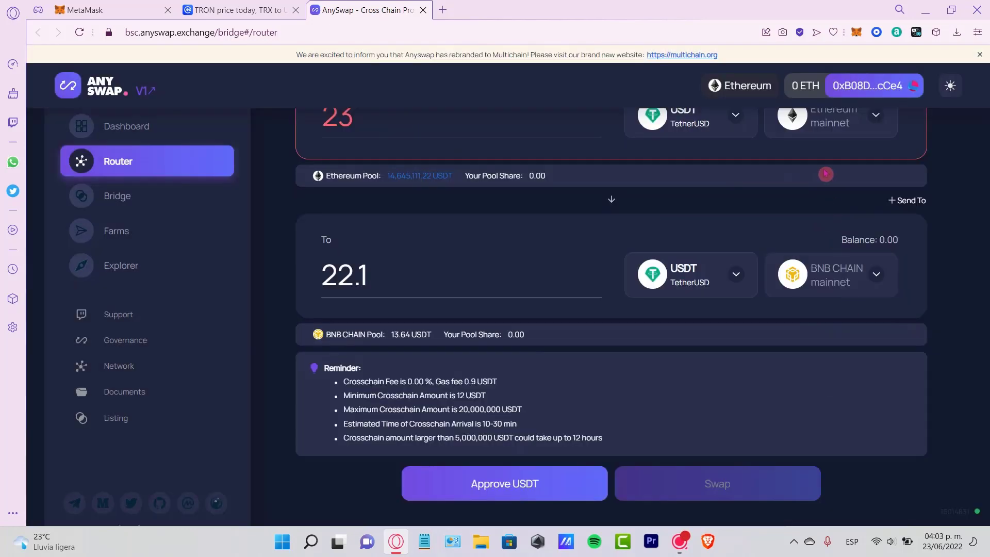
pyautogui.scroll(1, 826, 173)
pyautogui.scroll(-1, 813, 220)
# - Back in MetaMask, switch the wallet network to Binance Smart Chain Mainnet
pyautogui.click(119, 10)
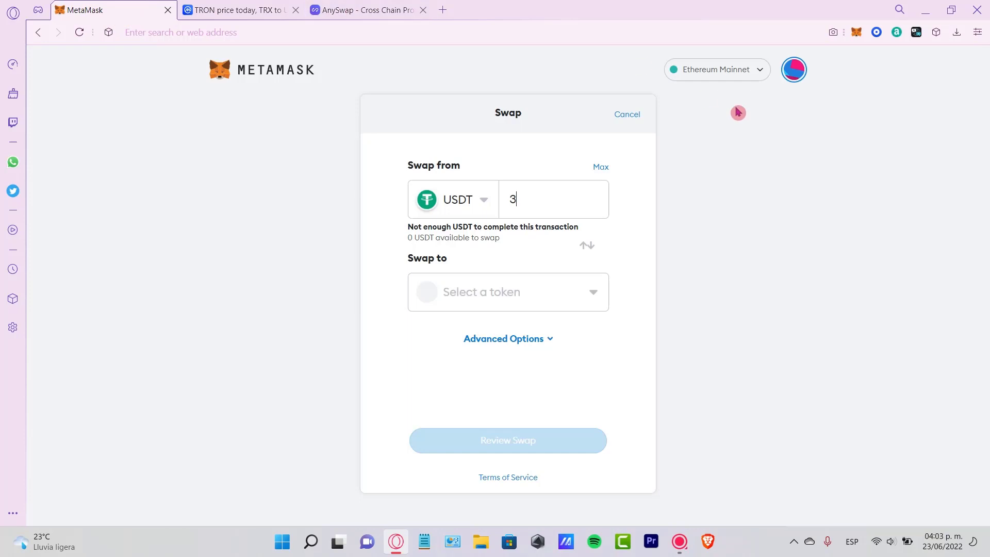
pyautogui.click(734, 77)
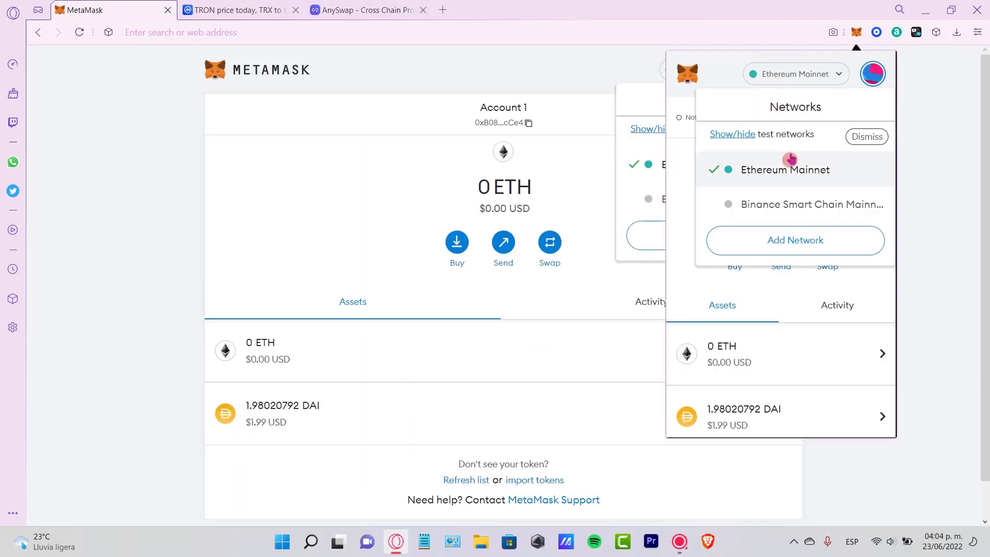
pyautogui.click(796, 205)
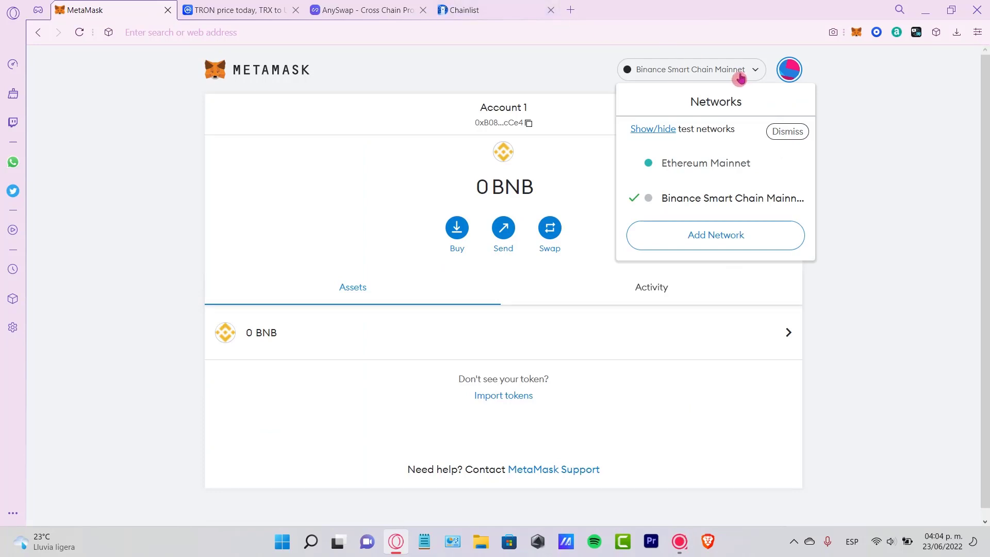
# - Connect the wallet to Chainlist and add Binance Smart Chain Mainnet to MetaMask
pyautogui.click(487, 10)
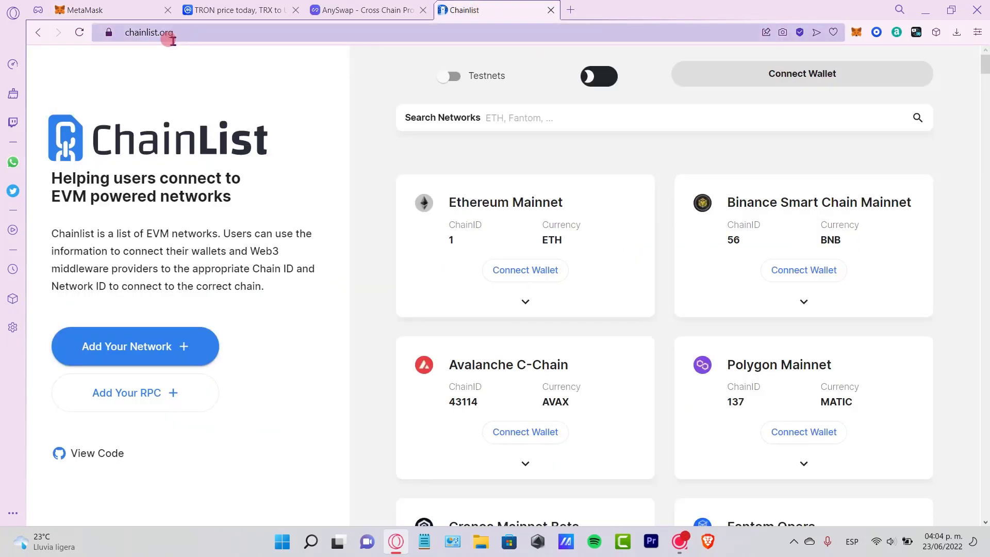
pyautogui.click(826, 86)
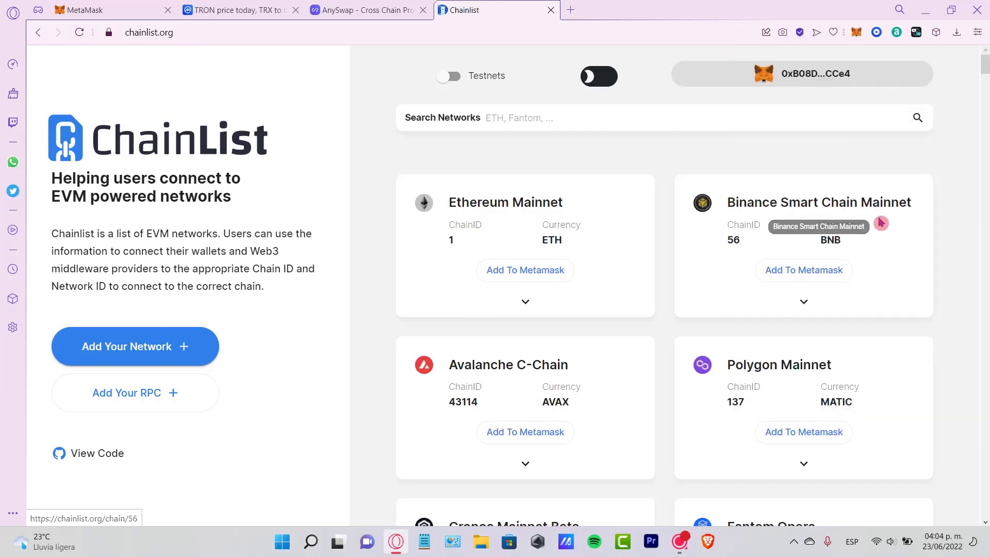
pyautogui.click(837, 273)
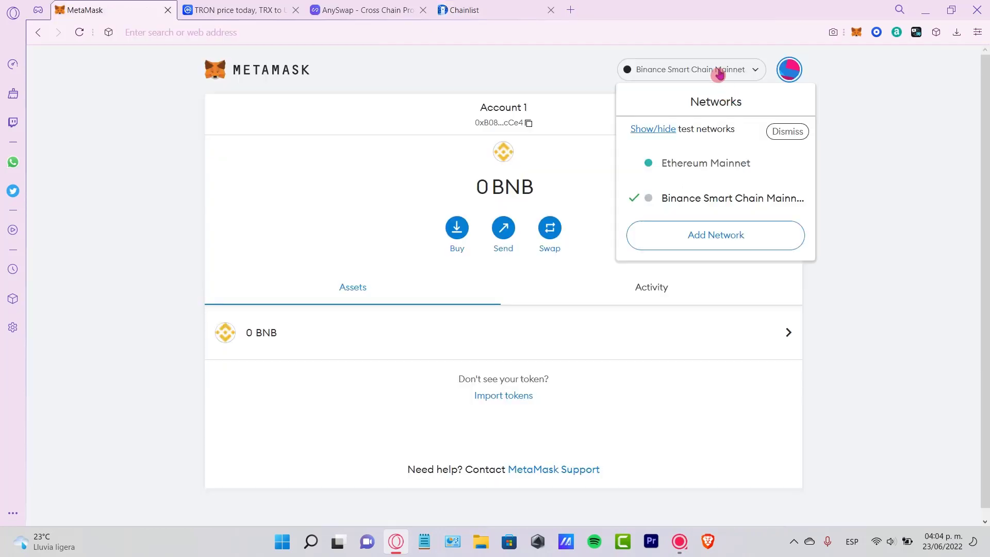
pyautogui.click(718, 71)
pyautogui.click(809, 218)
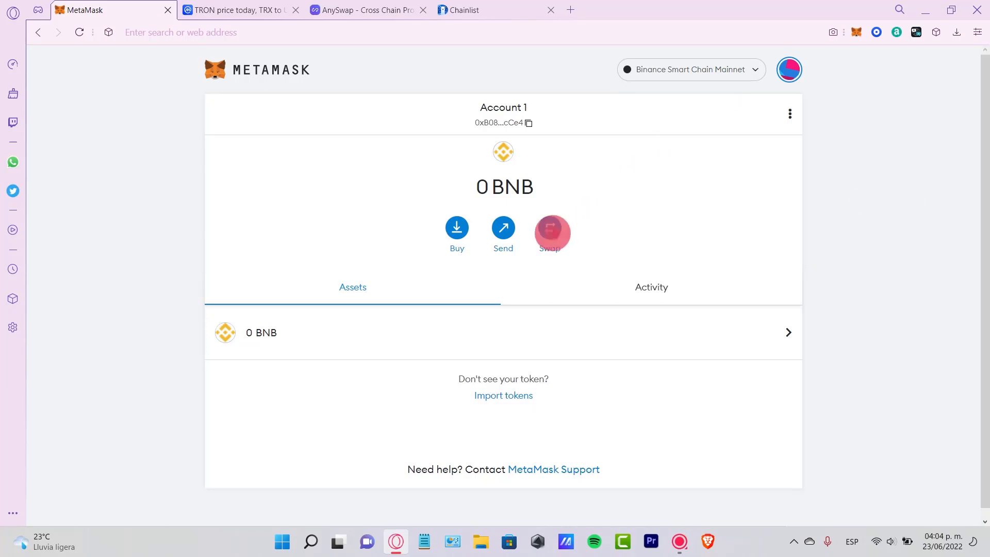
pyautogui.click(552, 232)
pyautogui.click(469, 198)
pyautogui.write('usd')
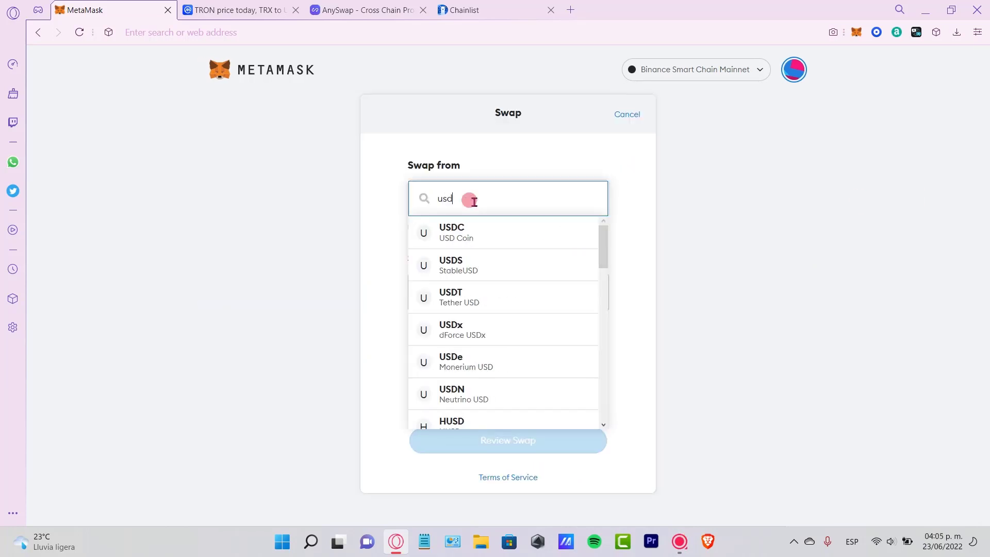
pyautogui.write('t')
pyautogui.click(502, 234)
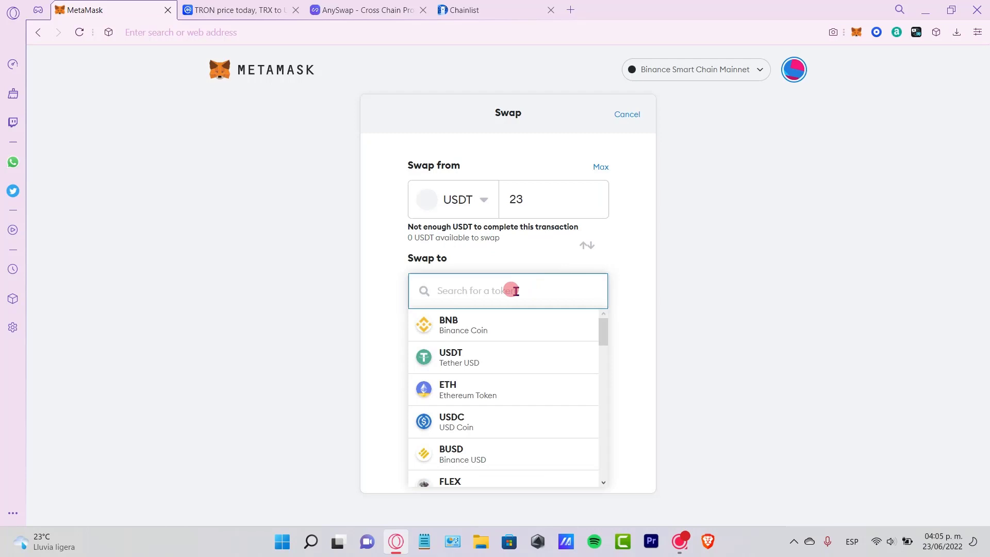
pyautogui.write('tr')
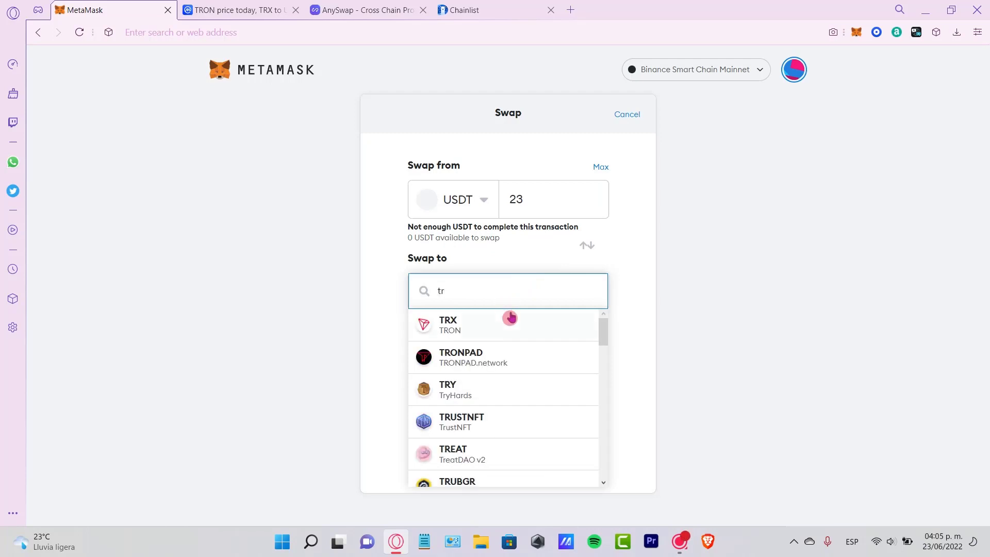
pyautogui.click(510, 319)
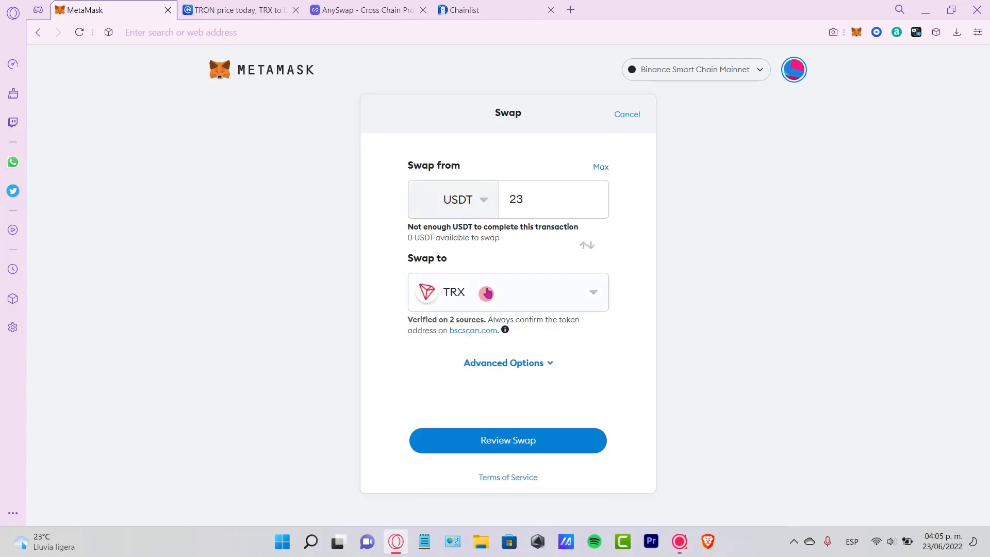
pyautogui.click(526, 441)
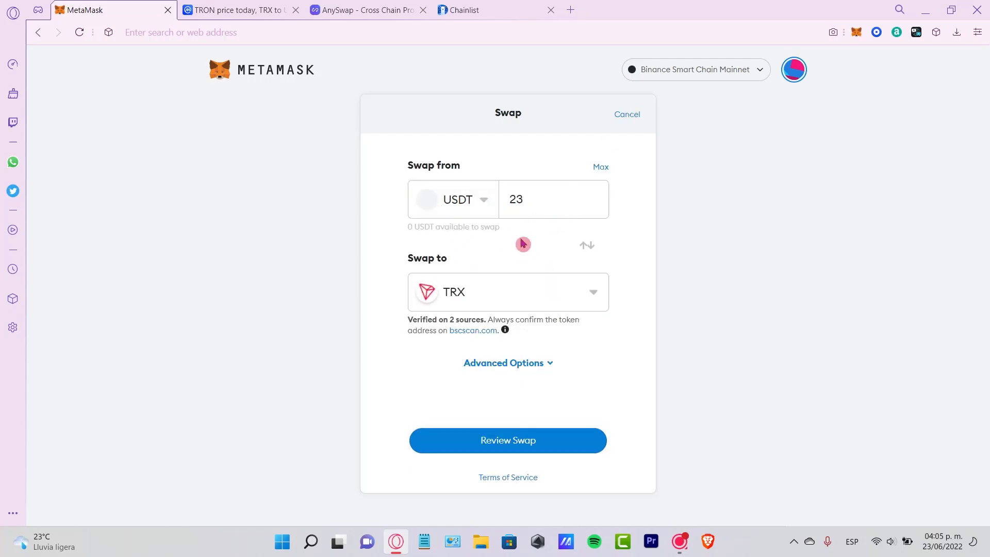
pyautogui.click(520, 200)
pyautogui.press('BackSpace')
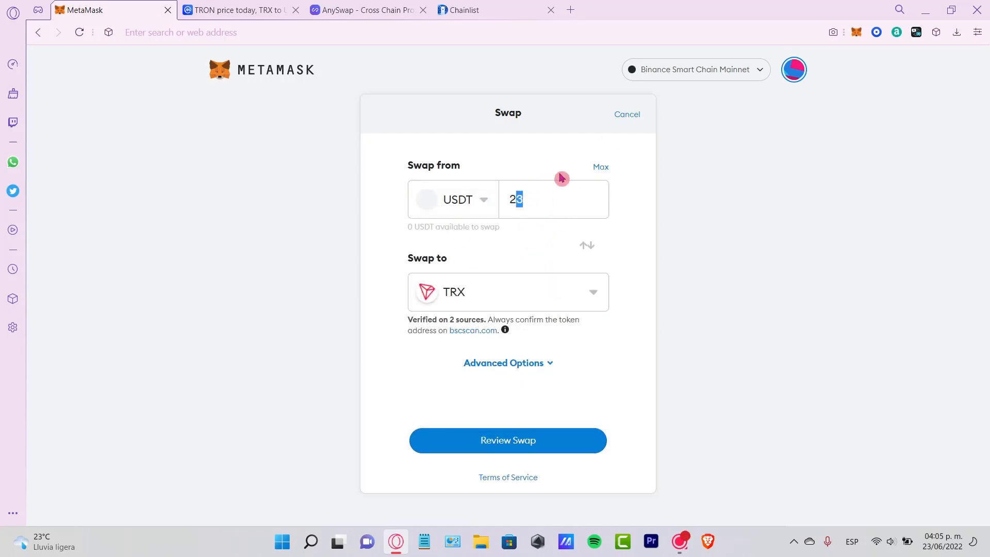
pyautogui.click(567, 444)
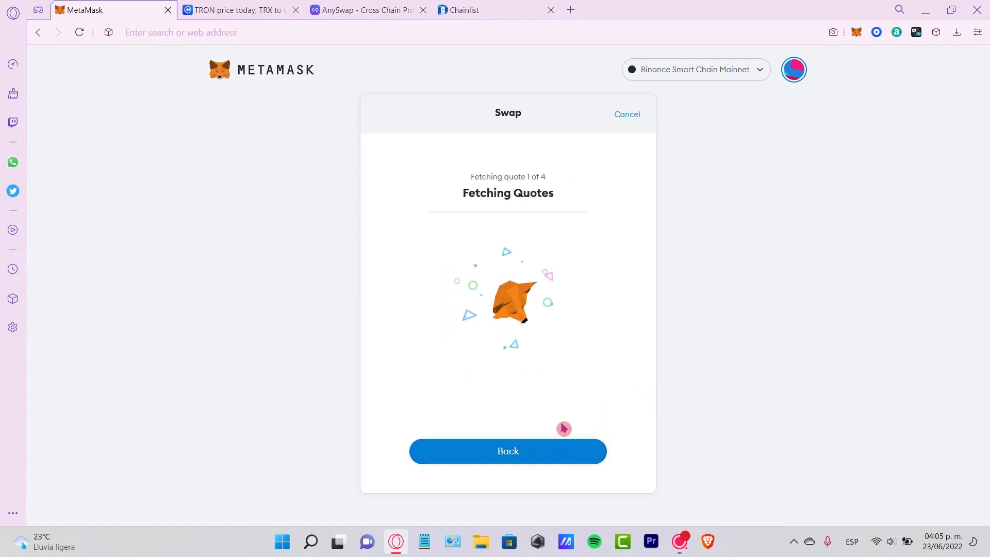
pyautogui.click(627, 115)
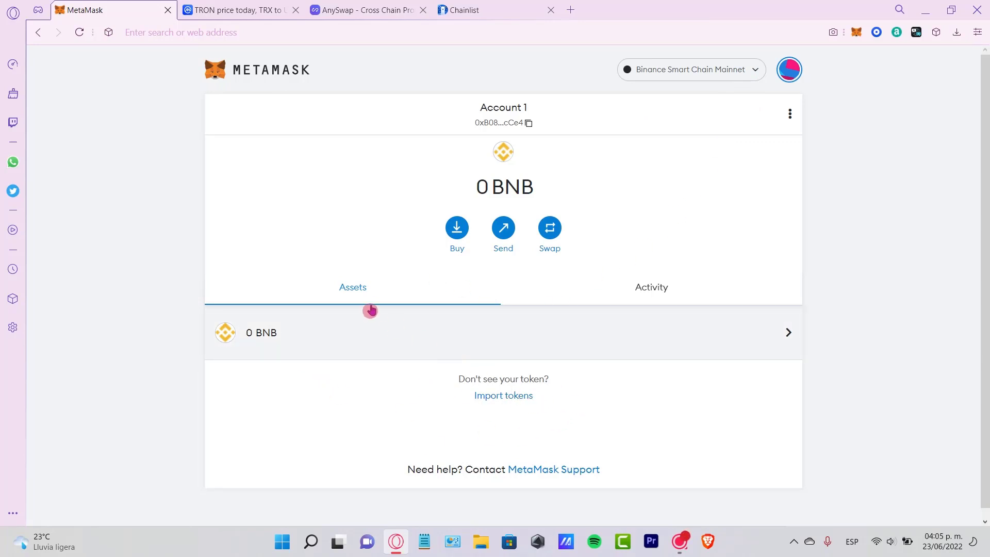
# - Open MetaMask's custom token import form and focus the contract address field
pyautogui.click(517, 402)
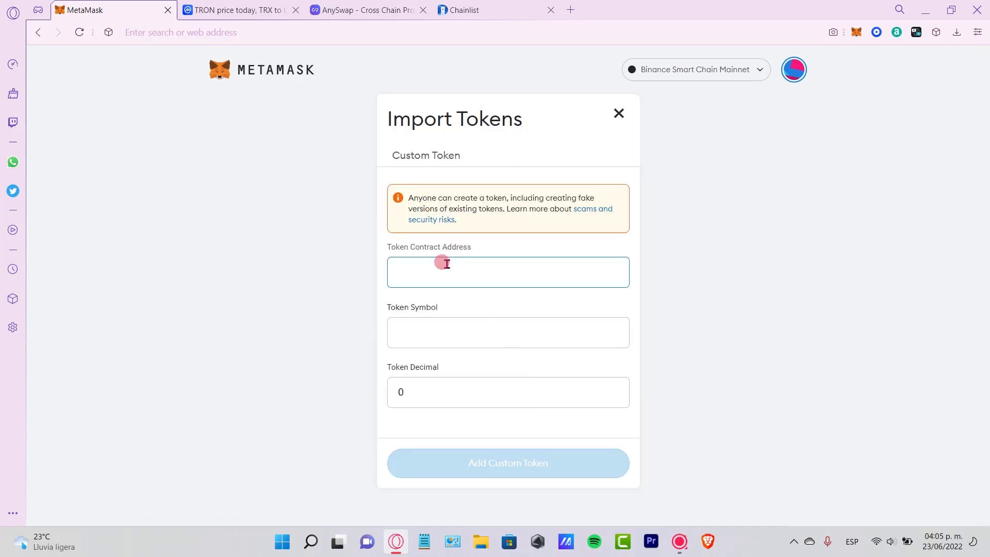
pyautogui.click(438, 267)
pyautogui.moveTo(410, 247); pyautogui.dragTo(473, 248)
pyautogui.click(488, 259)
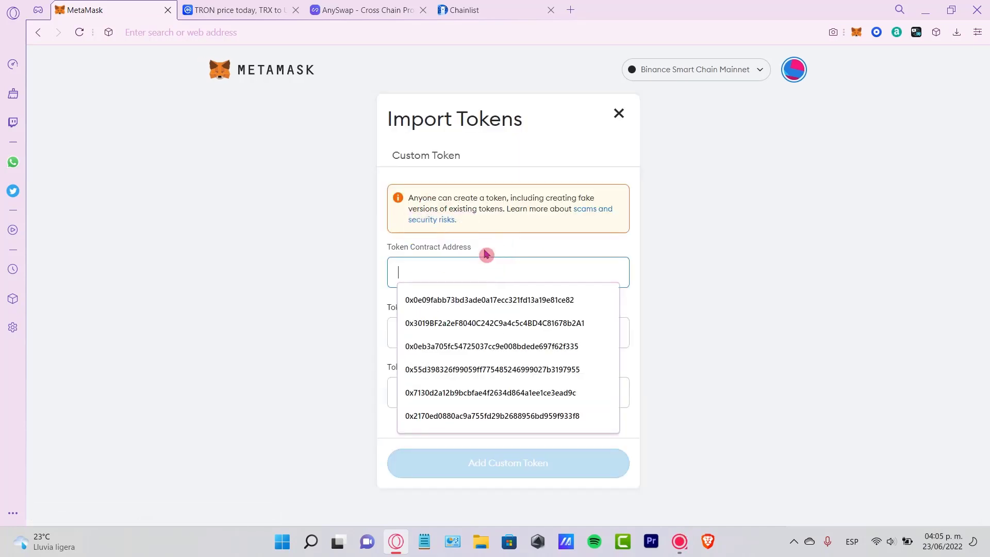
# - Copy TRON's BNB Smart Chain contract address from CoinMarketCap and return to MetaMask
pyautogui.click(236, 11)
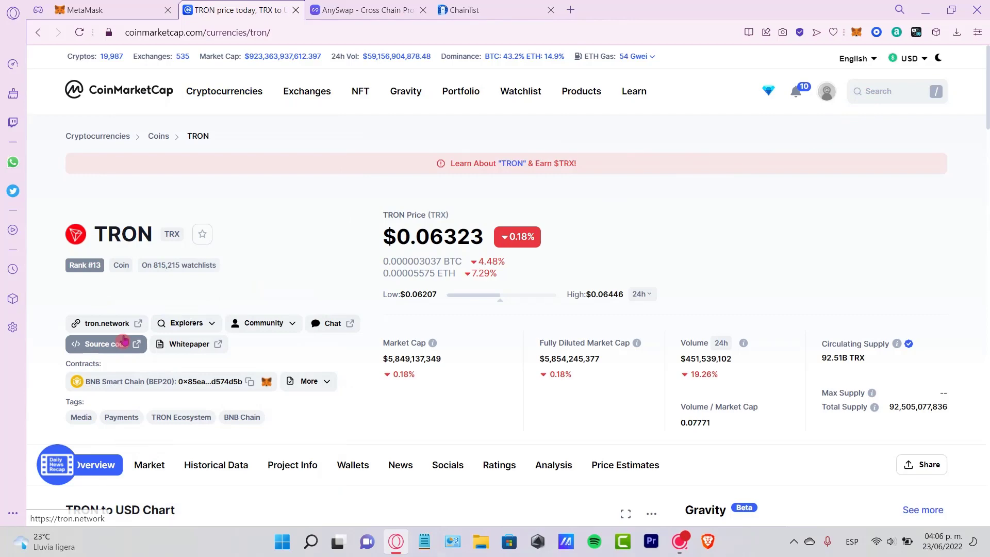
pyautogui.click(250, 381)
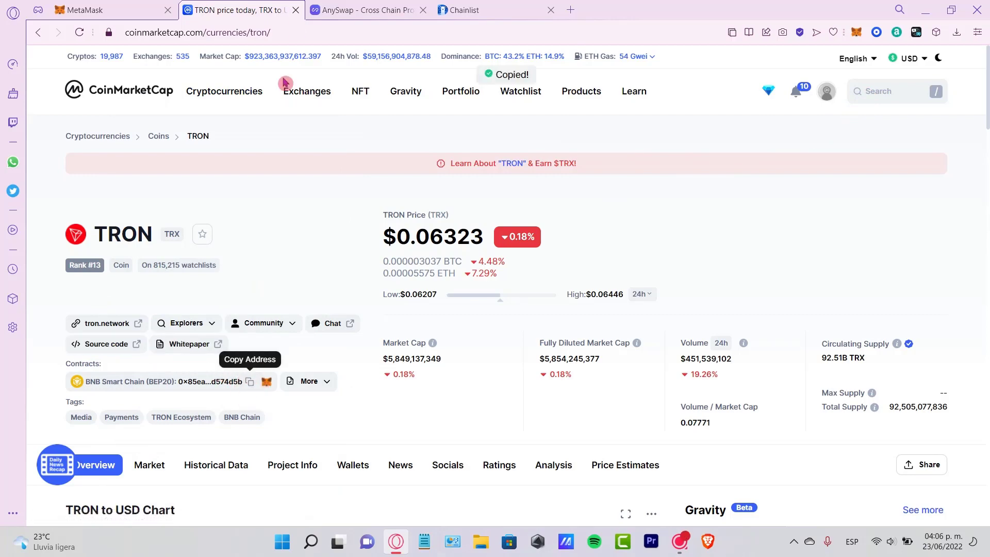
pyautogui.click(338, 9)
pyautogui.click(144, 10)
# - Paste TRON's contract address, then add and import TRX as a custom token
pyautogui.click(476, 282)
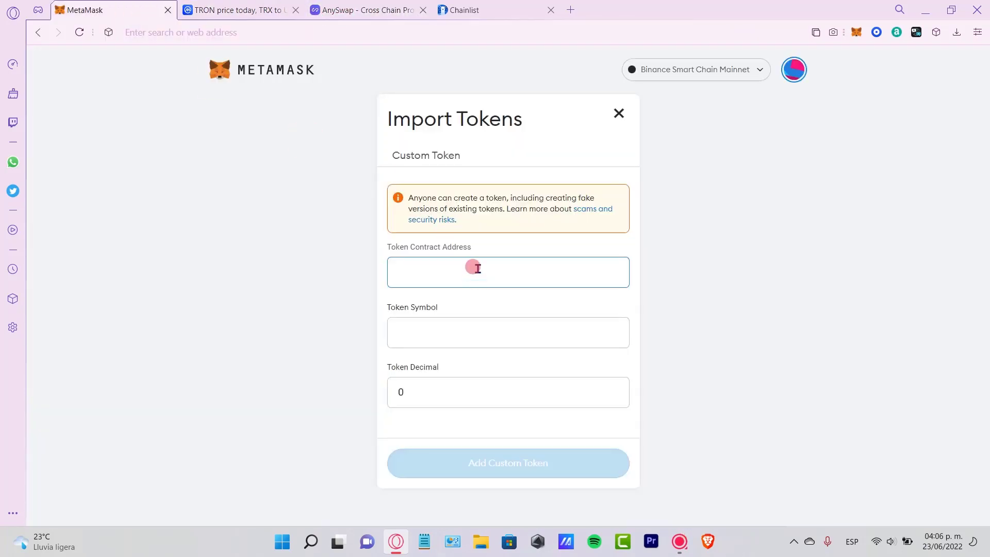
pyautogui.hotkey('ctrl', 'v')
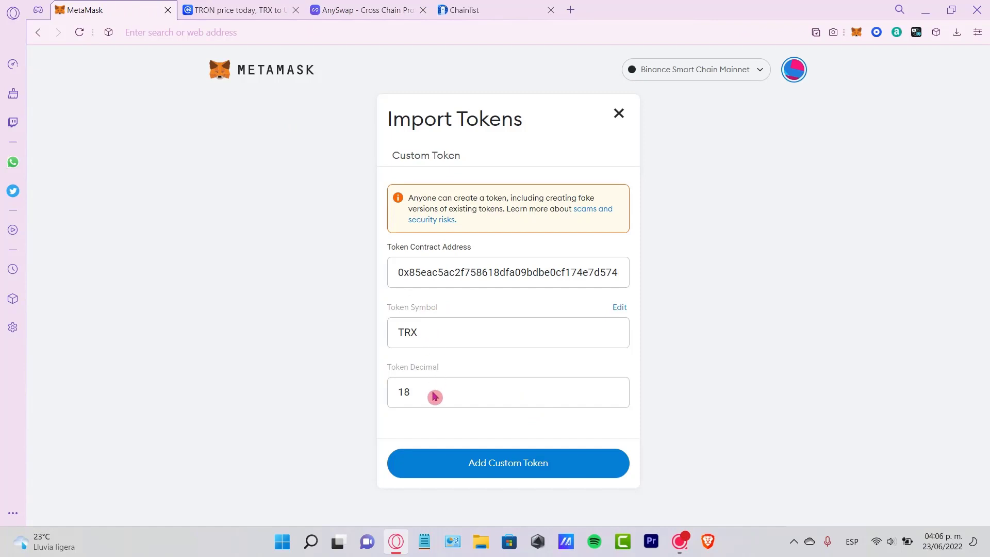
pyautogui.click(483, 463)
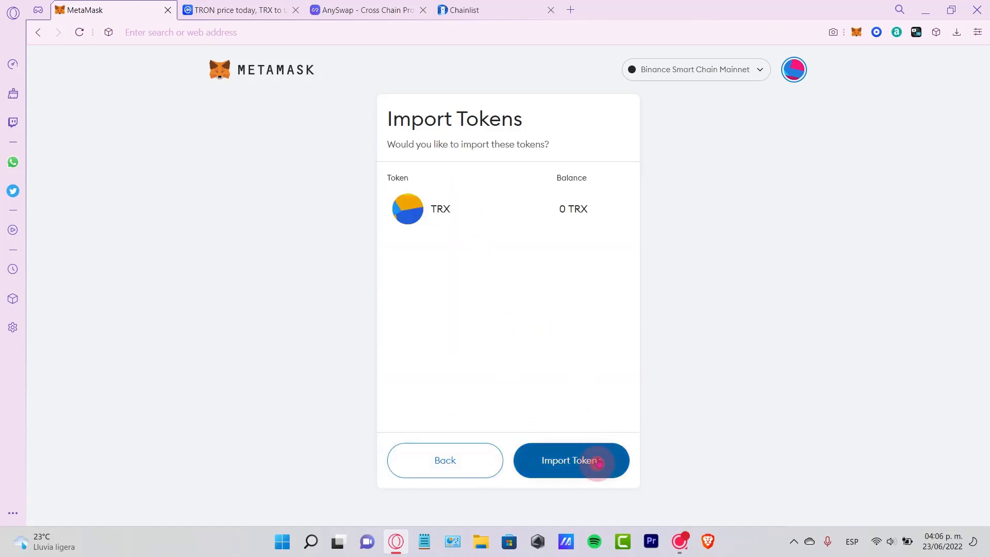
pyautogui.click(596, 460)
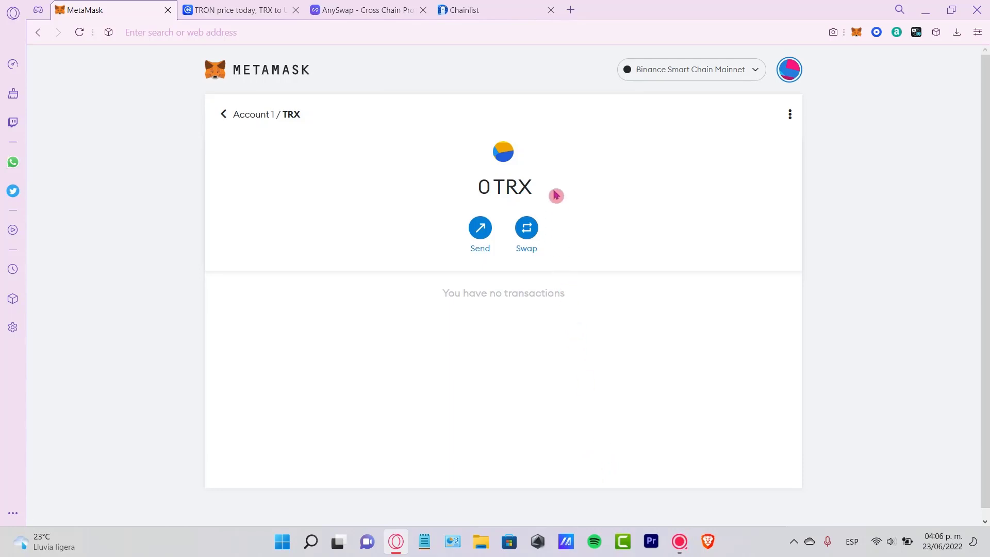
# - Leave the TRX token page for Account 1's overview, which lists TRX and BNB
pyautogui.moveTo(556, 194); pyautogui.dragTo(468, 192)
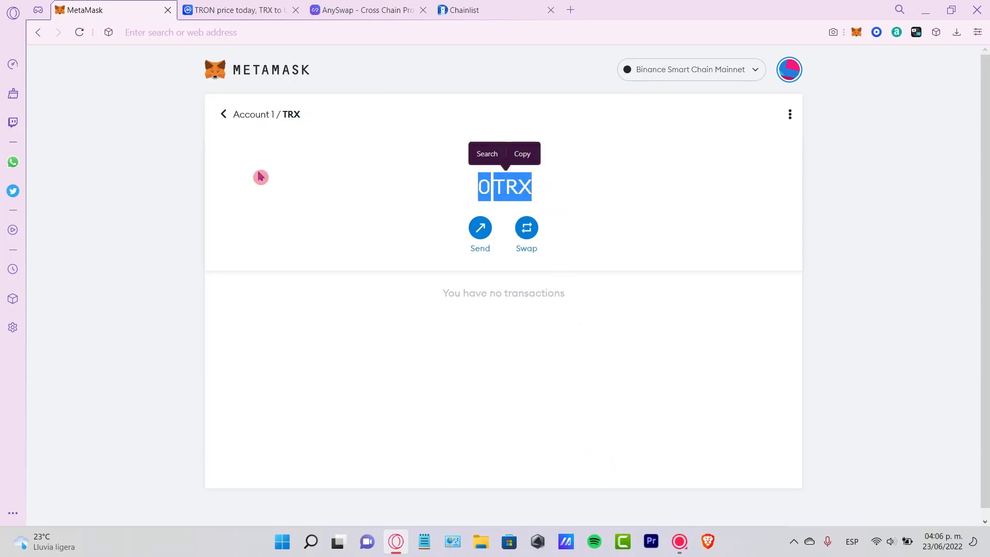
pyautogui.click(226, 116)
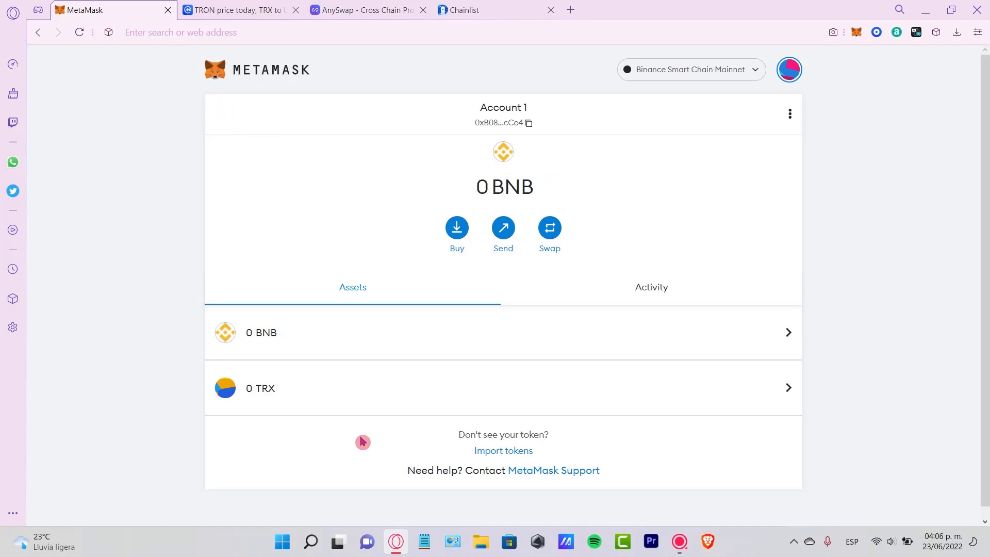